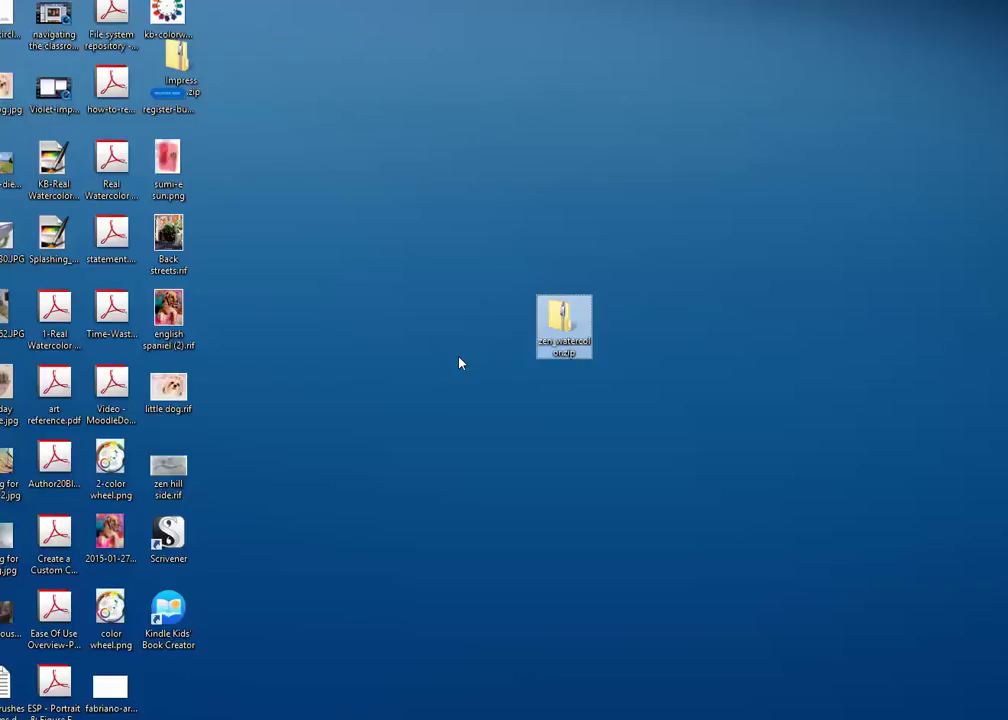
- Nudge the zen watercolor.zip desktop icon up and to the left
drag(560, 325, 508, 302)
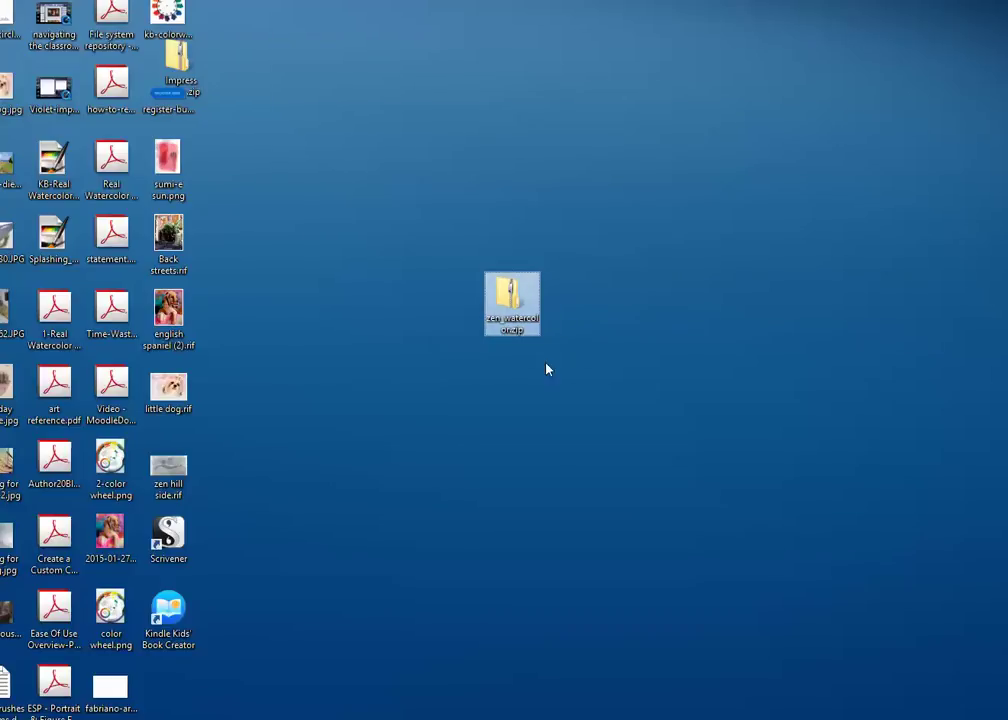
- Browse the zip's Zen Watercolor folder of XML files, then return to the archive root
double_click(529, 304)
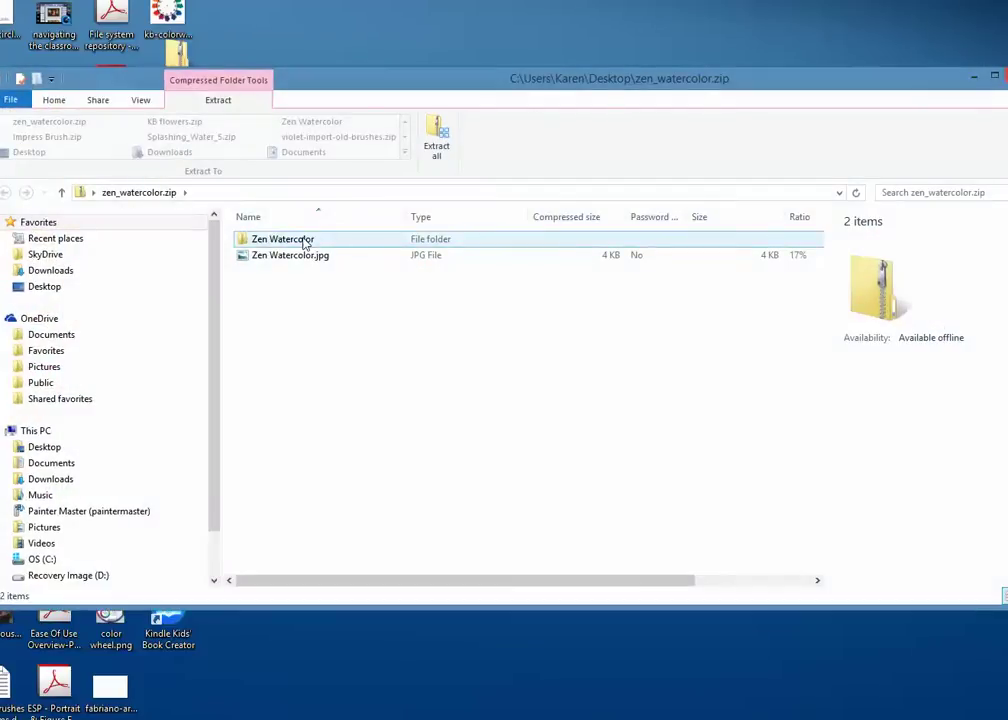
double_click(308, 241)
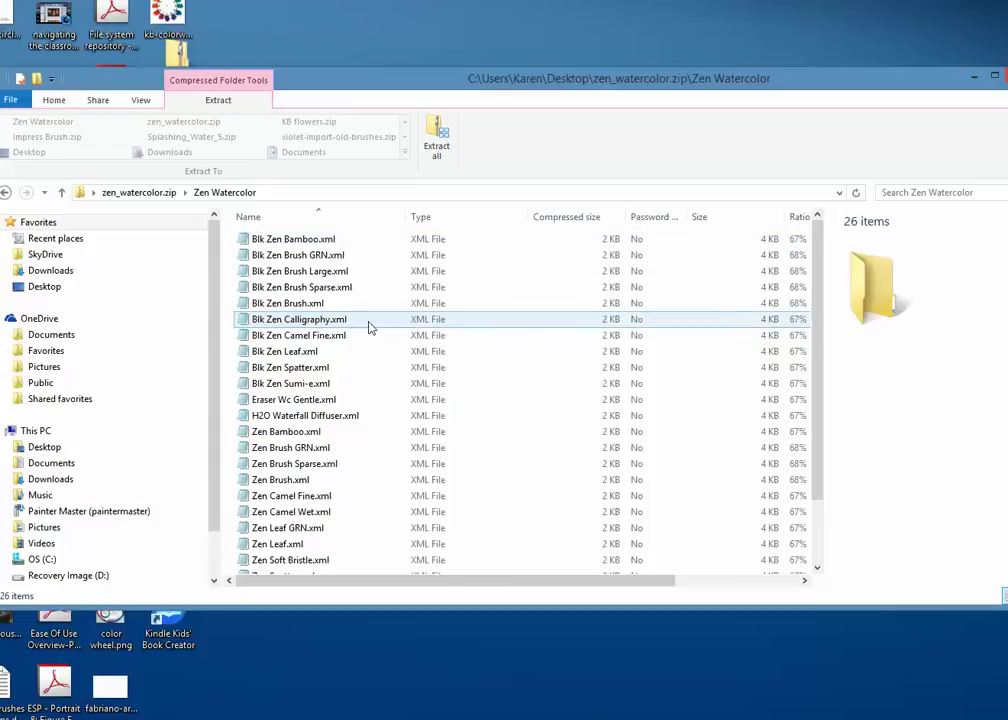
scroll(368, 410, down, 2)
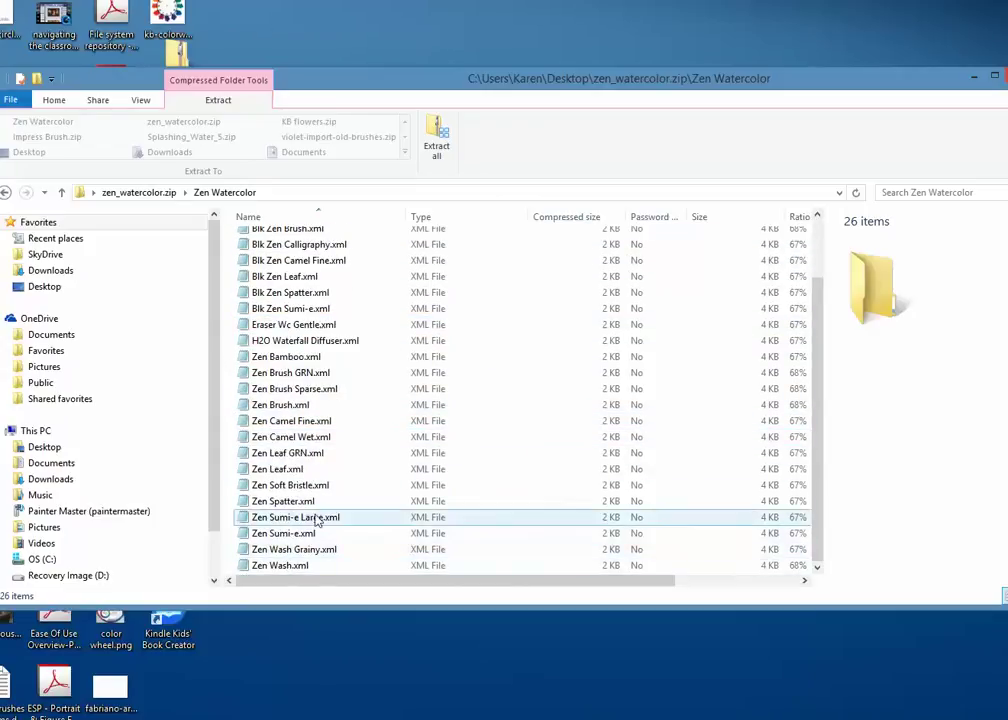
scroll(316, 520, up, 2)
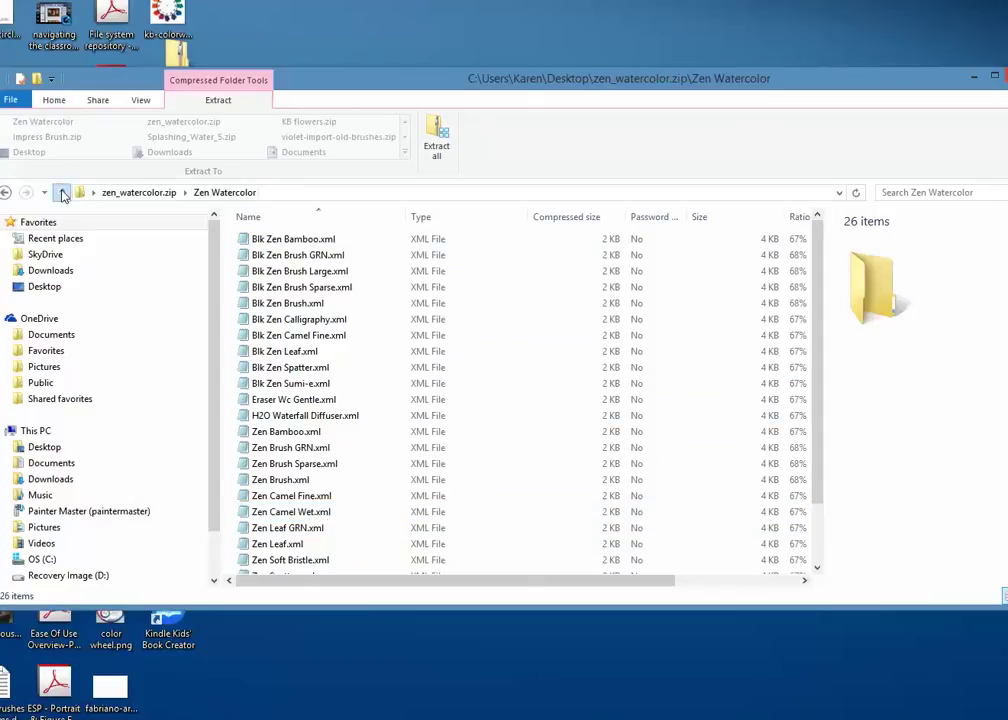
click(62, 193)
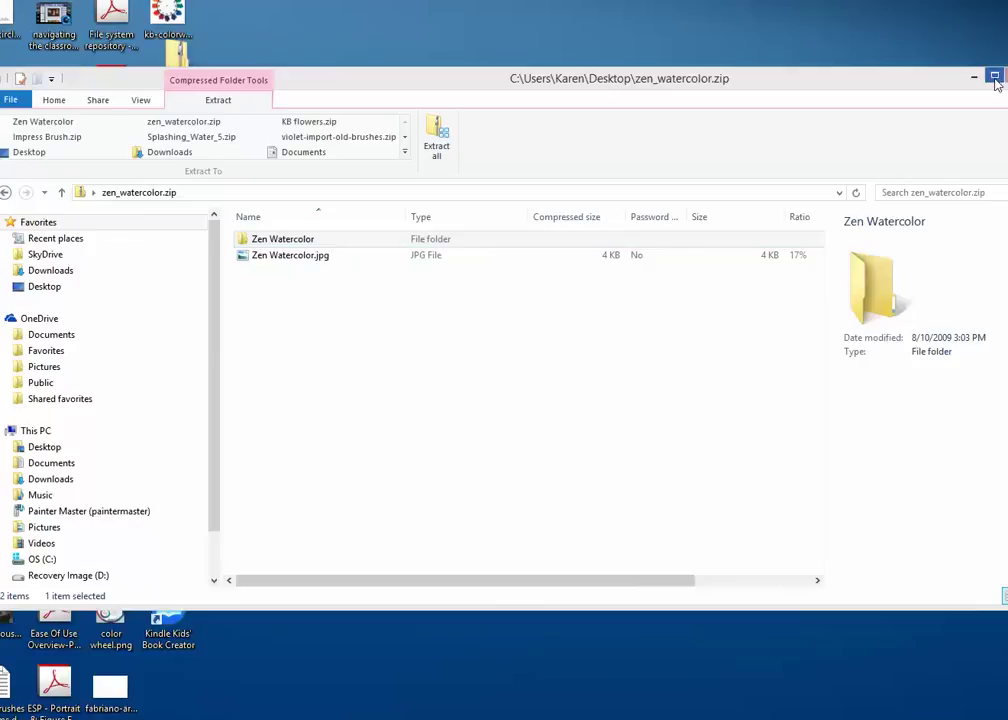
- Rename the desktop zip to zen_watercolor.brushcategory and confirm the extension change
key(super+d)
click(522, 320)
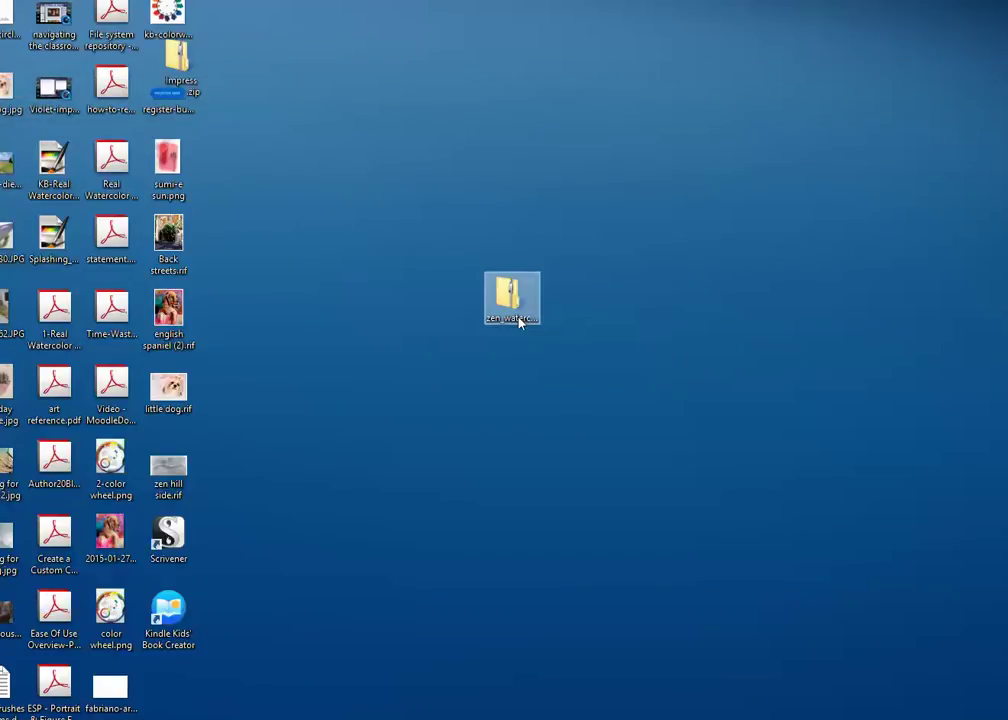
right_click(519, 321)
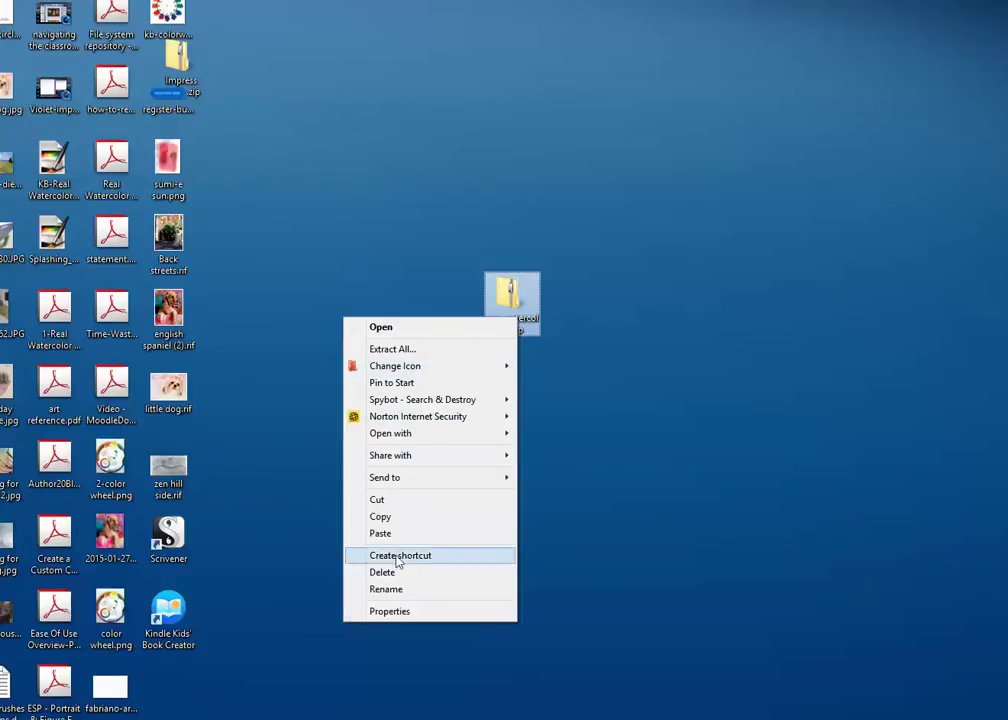
click(400, 590)
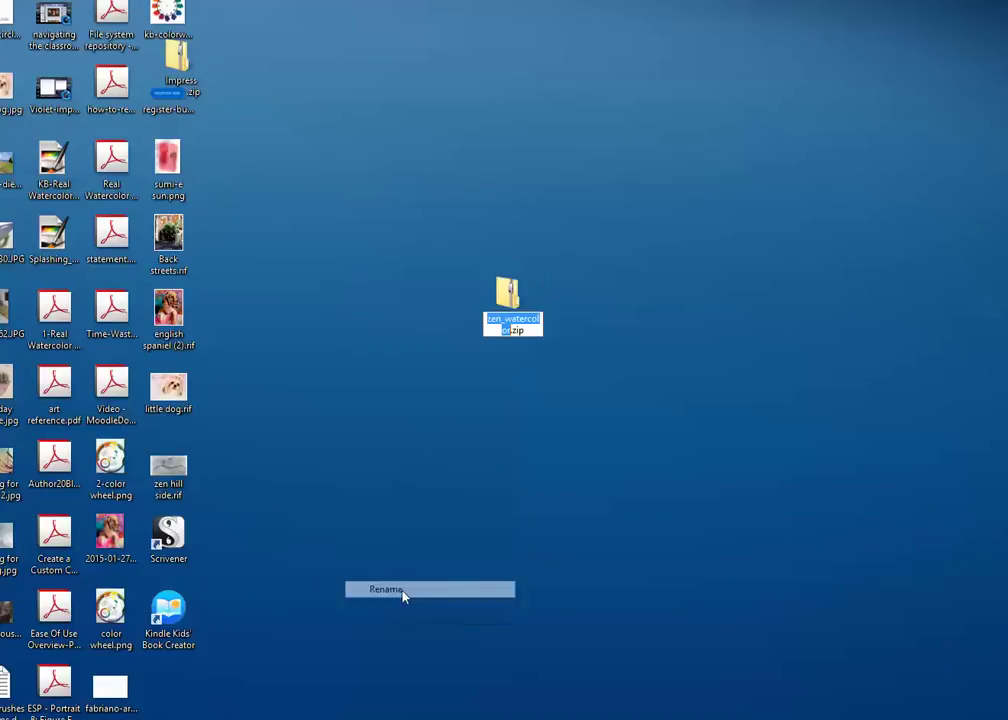
click(537, 332)
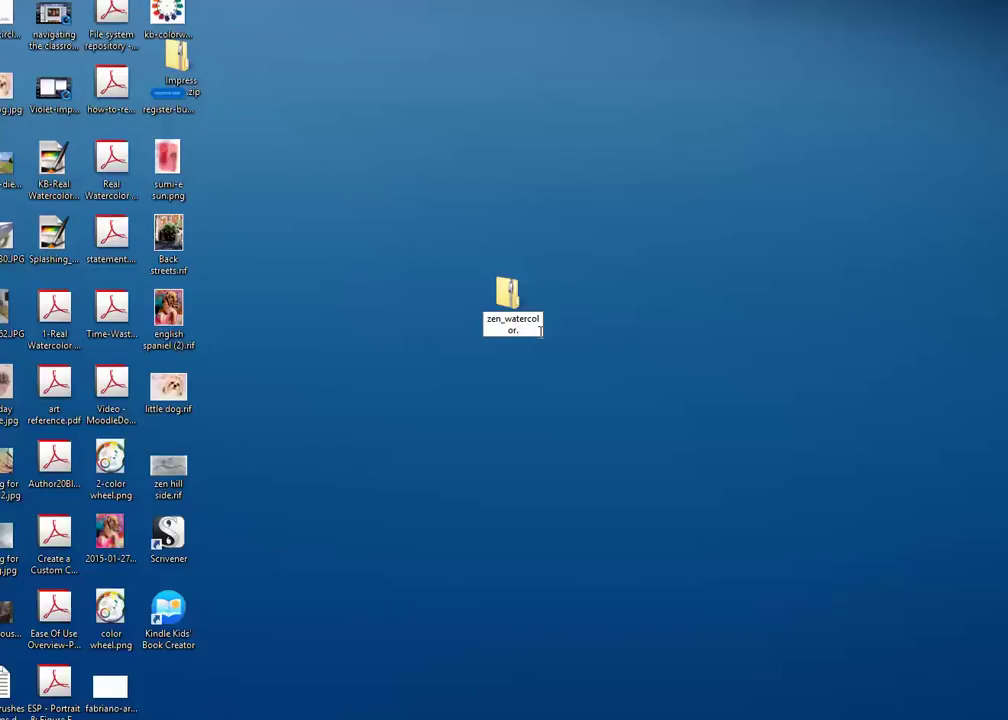
text(brushcategory)
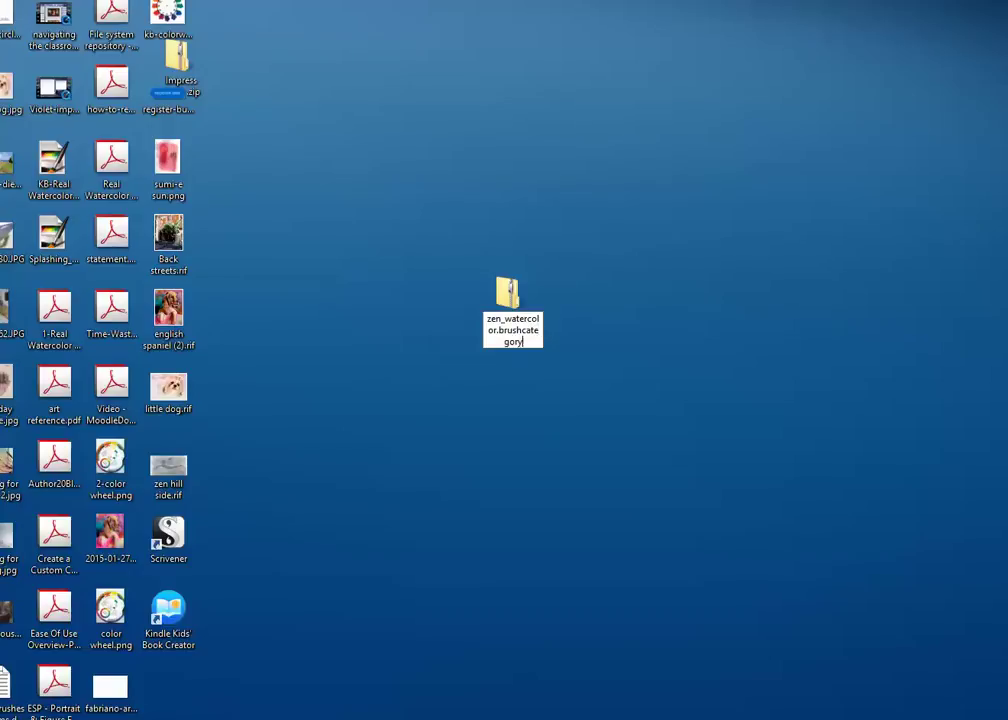
key(Return)
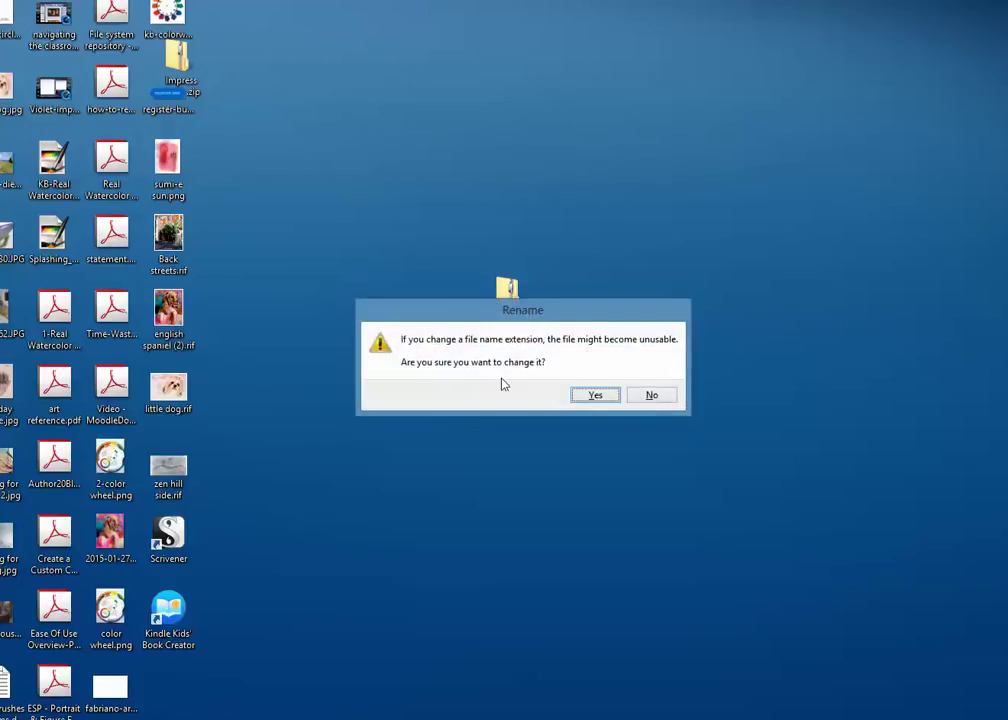
click(595, 395)
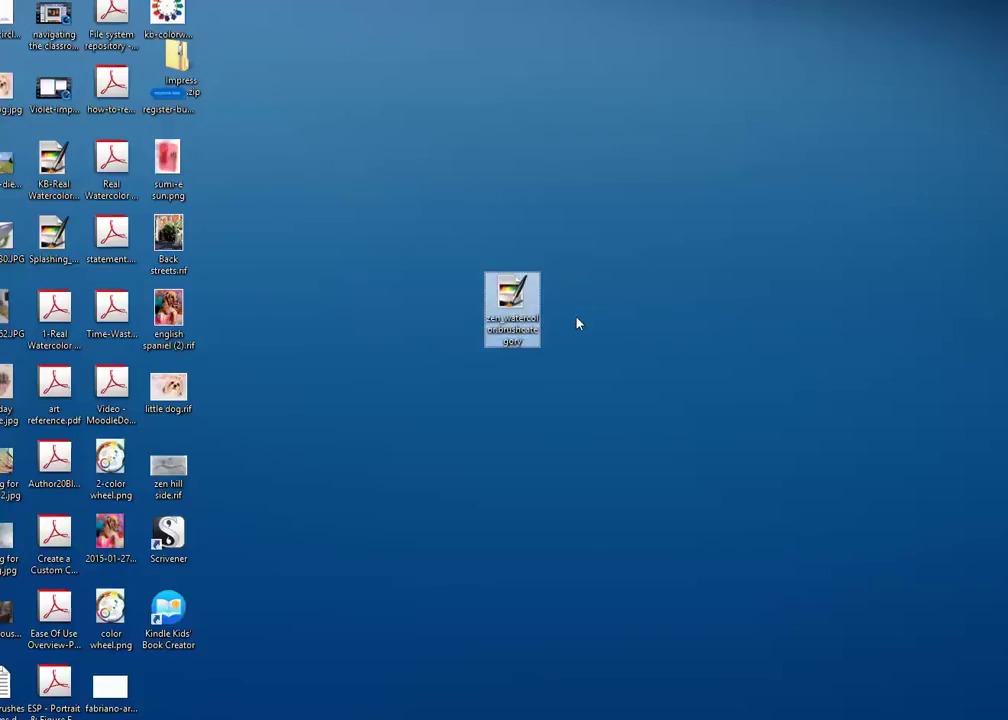
- Drag the zen_watercolor.brushcategory icon up and to the right on the desktop
drag(530, 305, 607, 240)
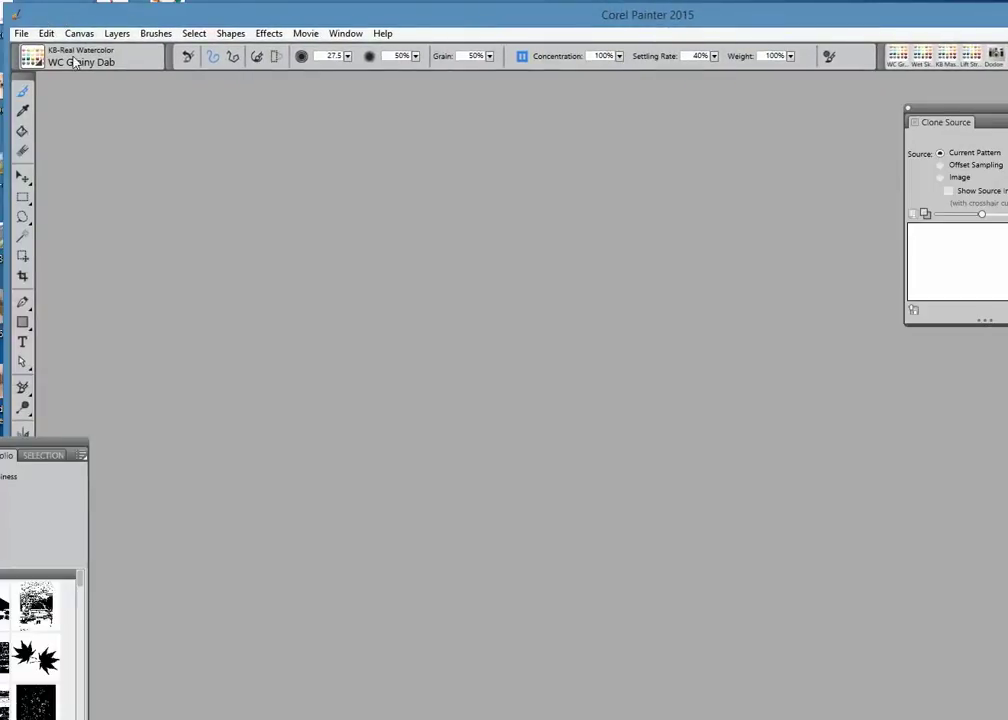
- Import KB-Real Watercolor.brushcategory through the Brush Selector's Import > Category option
click(33, 60)
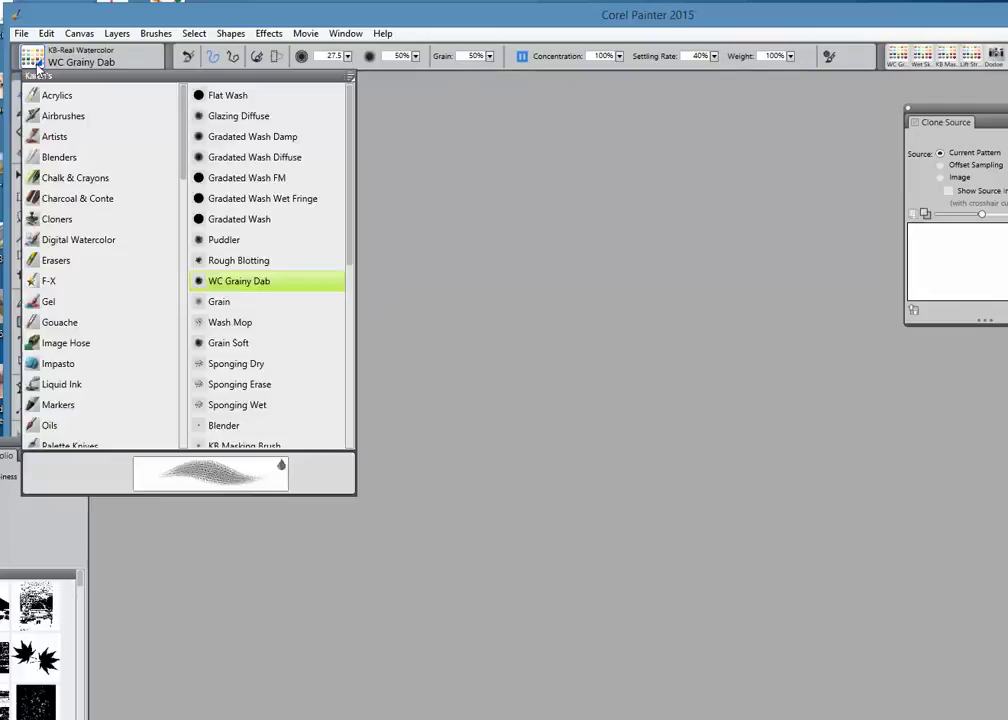
click(350, 77)
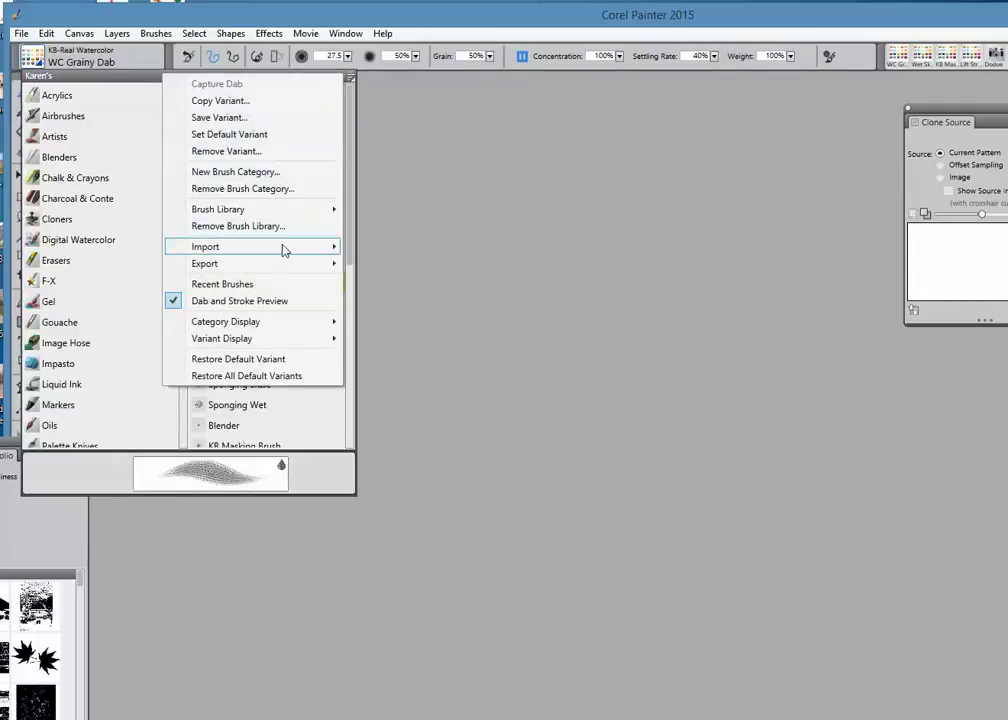
mouse_move(283, 250)
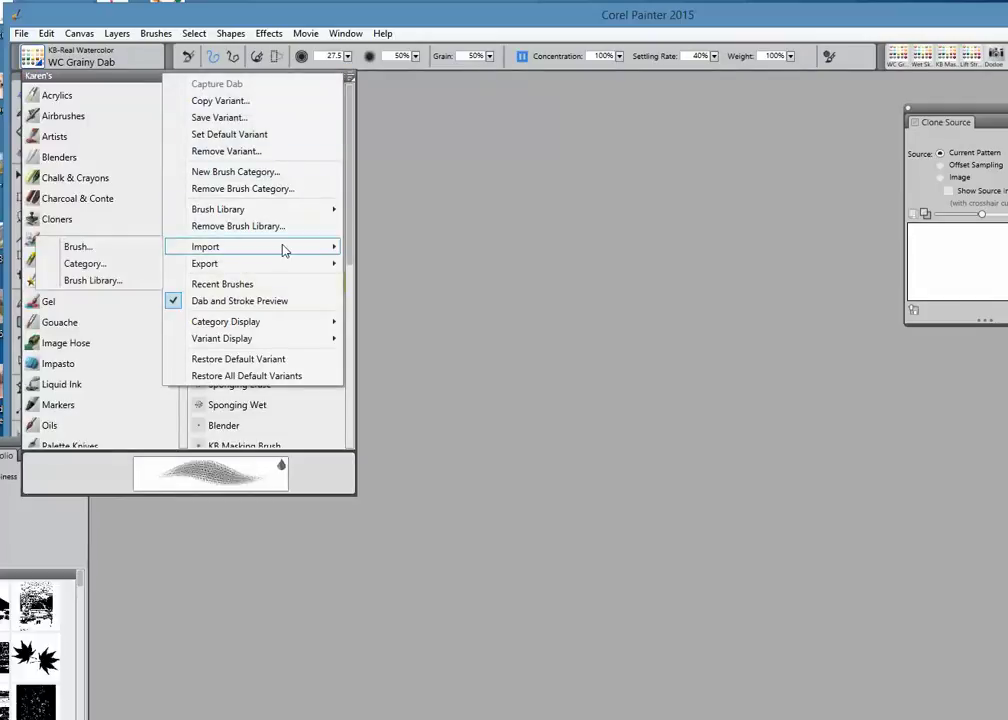
click(112, 266)
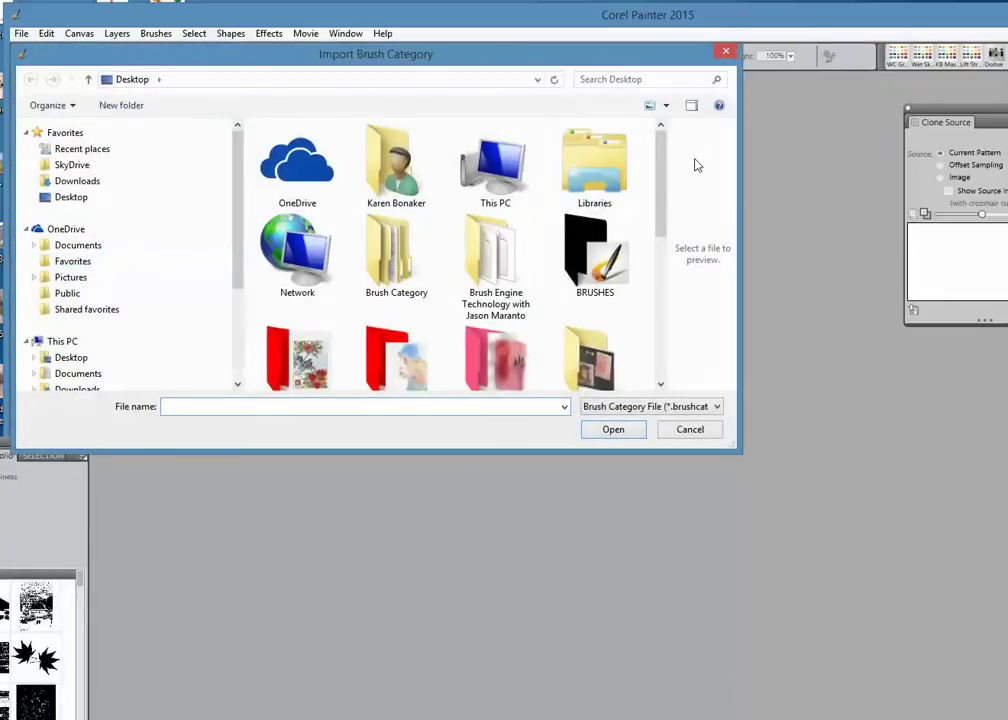
drag(668, 189, 671, 314)
scroll(669, 314, down, 1)
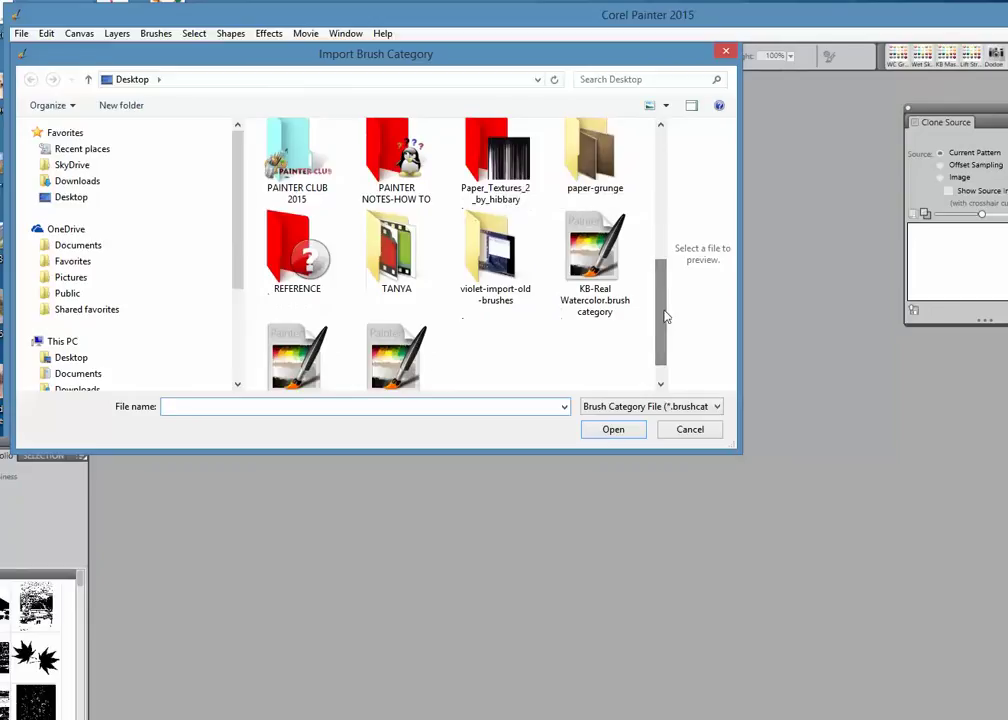
scroll(665, 314, down, 1)
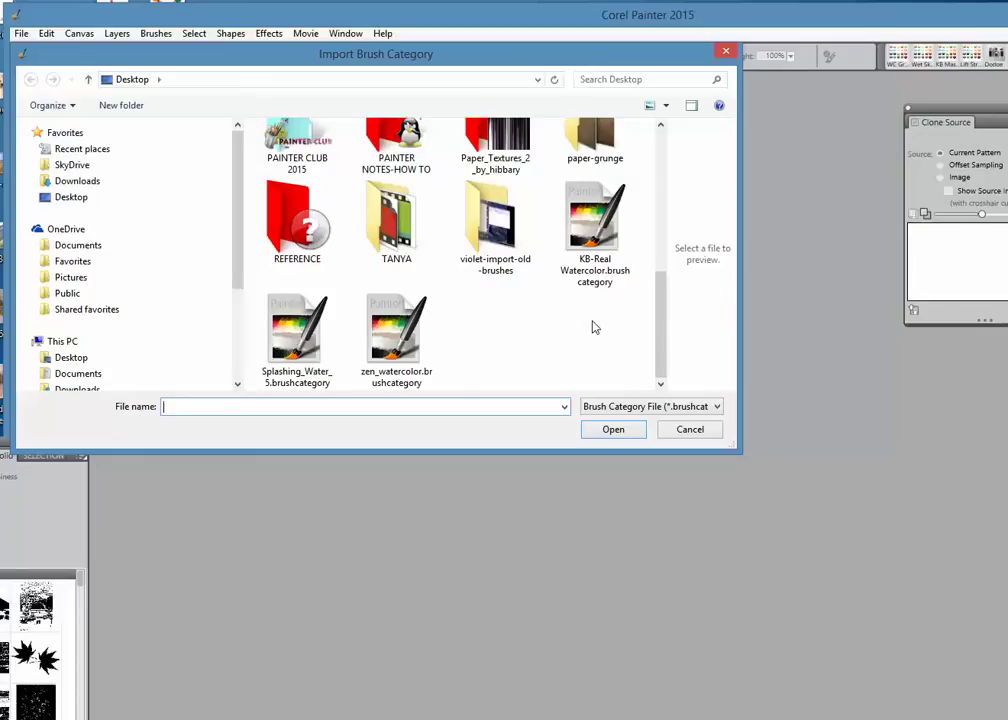
click(595, 225)
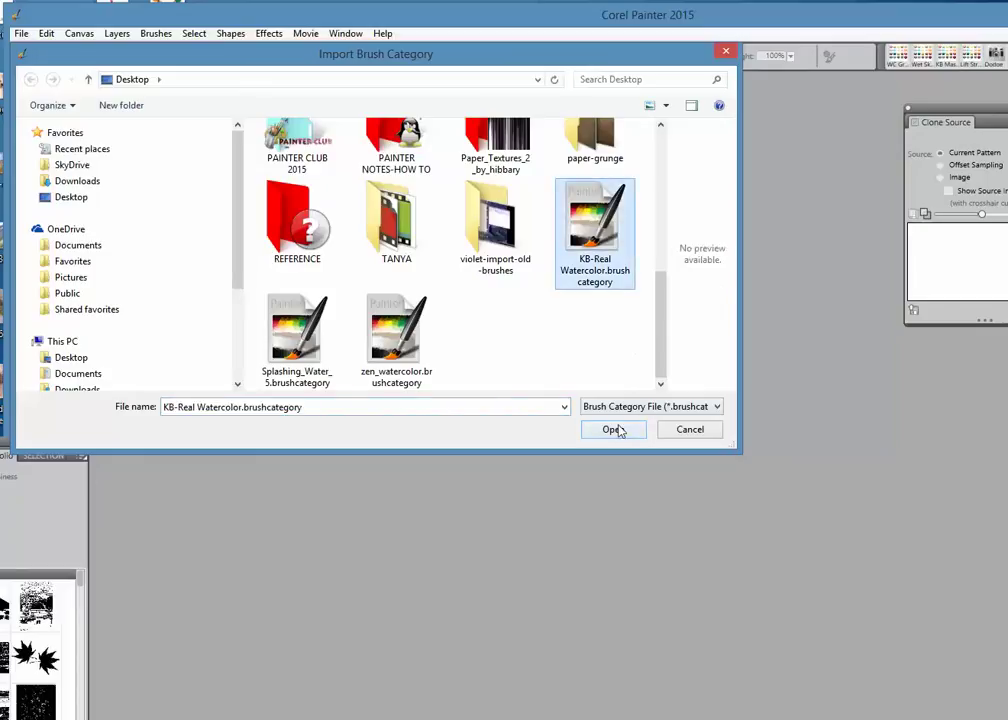
click(614, 430)
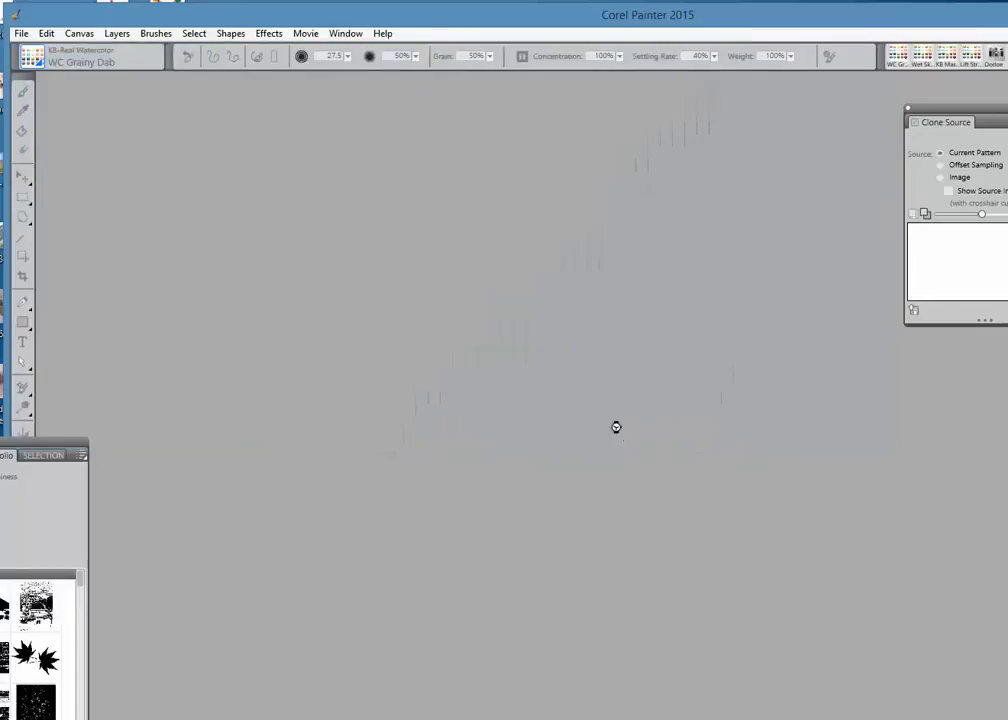
- Import zen_watercolor.brushcategory through the Brush Selector's Import > Category option
click(40, 66)
click(350, 76)
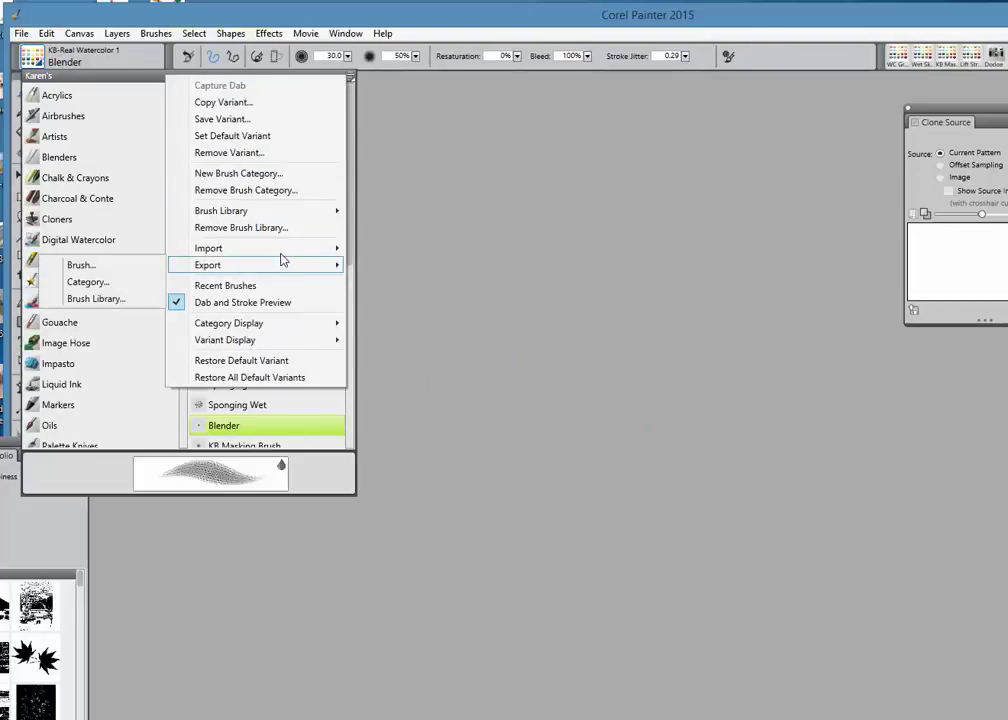
mouse_move(280, 252)
click(112, 209)
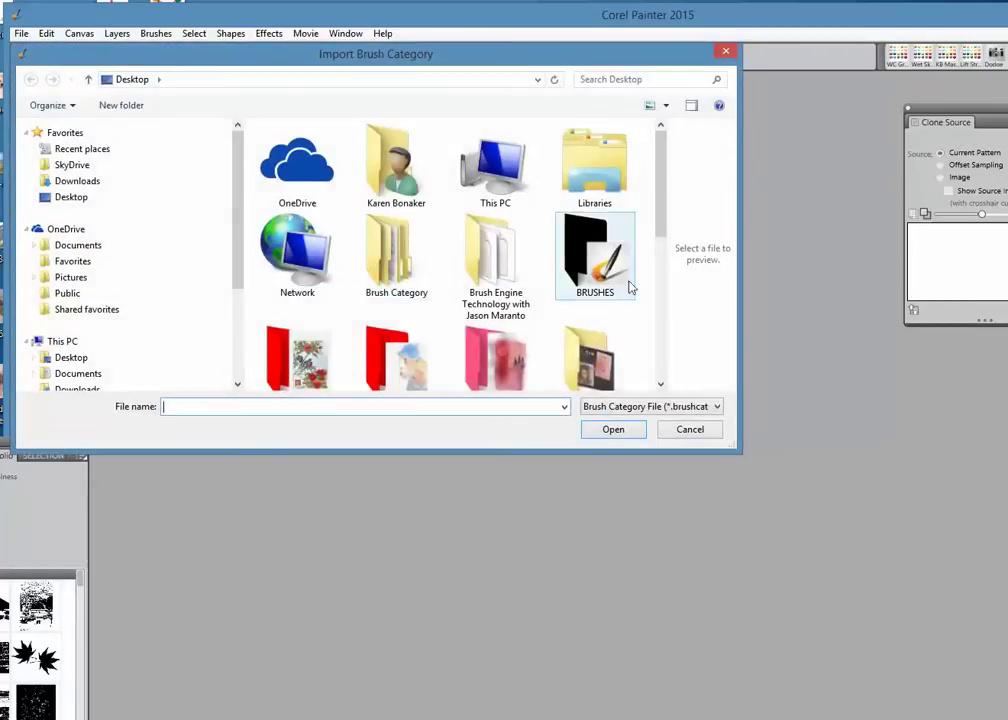
drag(661, 220, 655, 382)
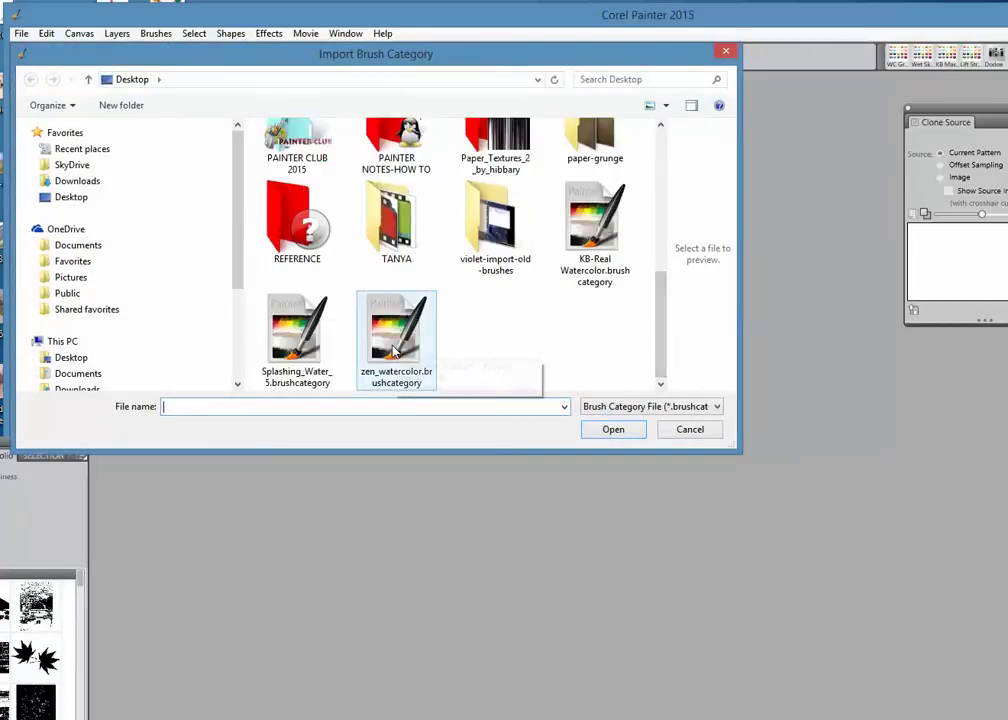
click(395, 350)
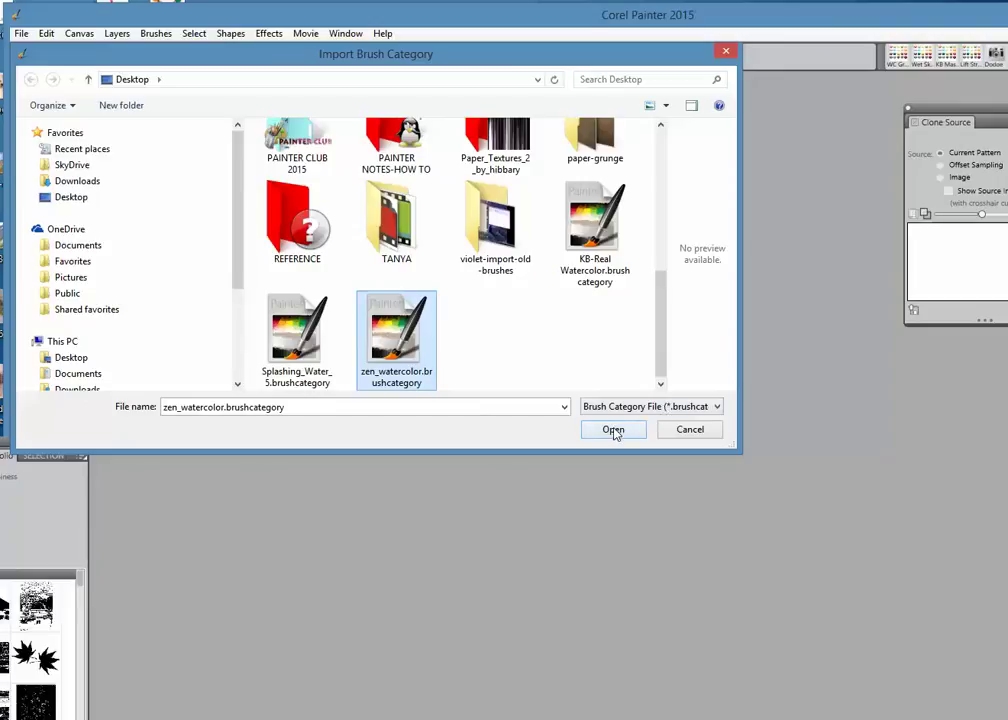
click(615, 429)
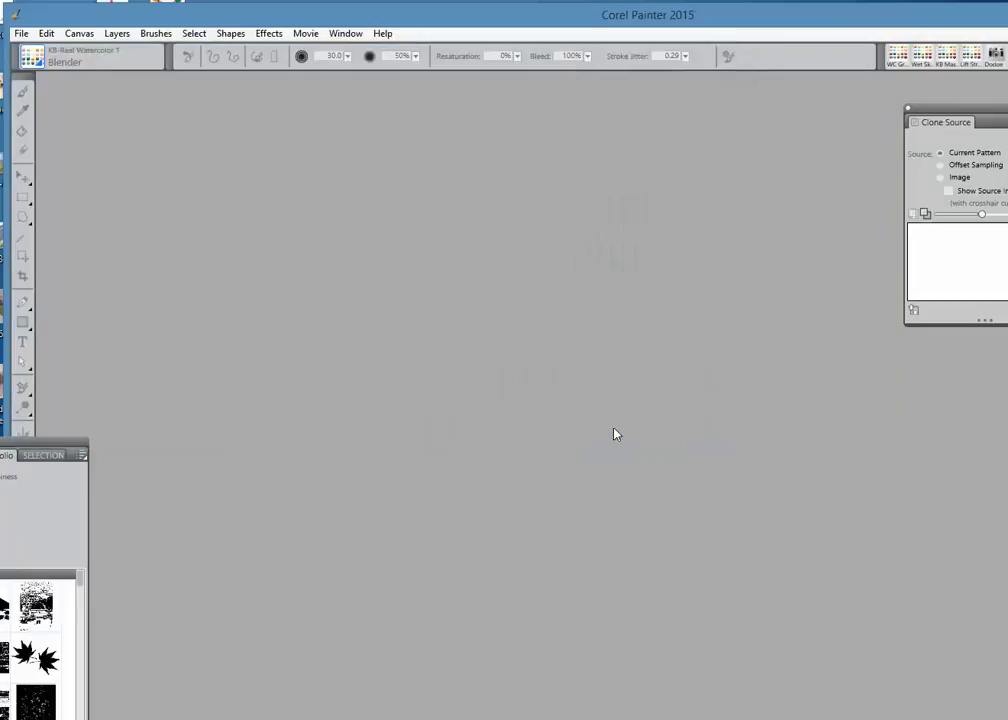
- Check the new Blk Zen and Zen brush variants, then return to the desktop
click(34, 57)
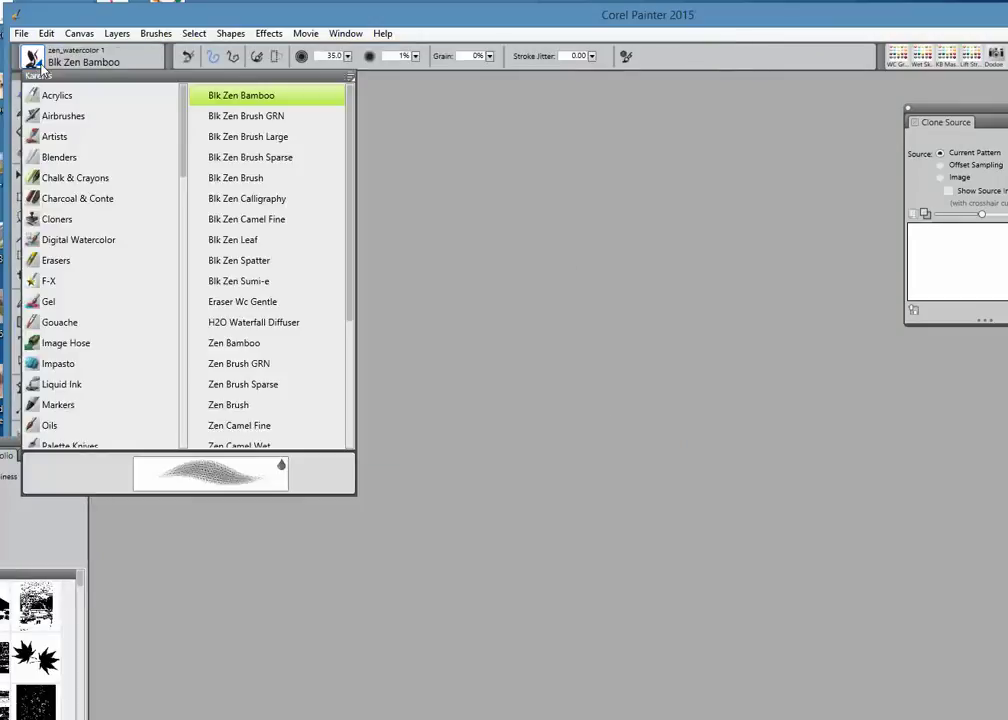
drag(352, 217, 364, 396)
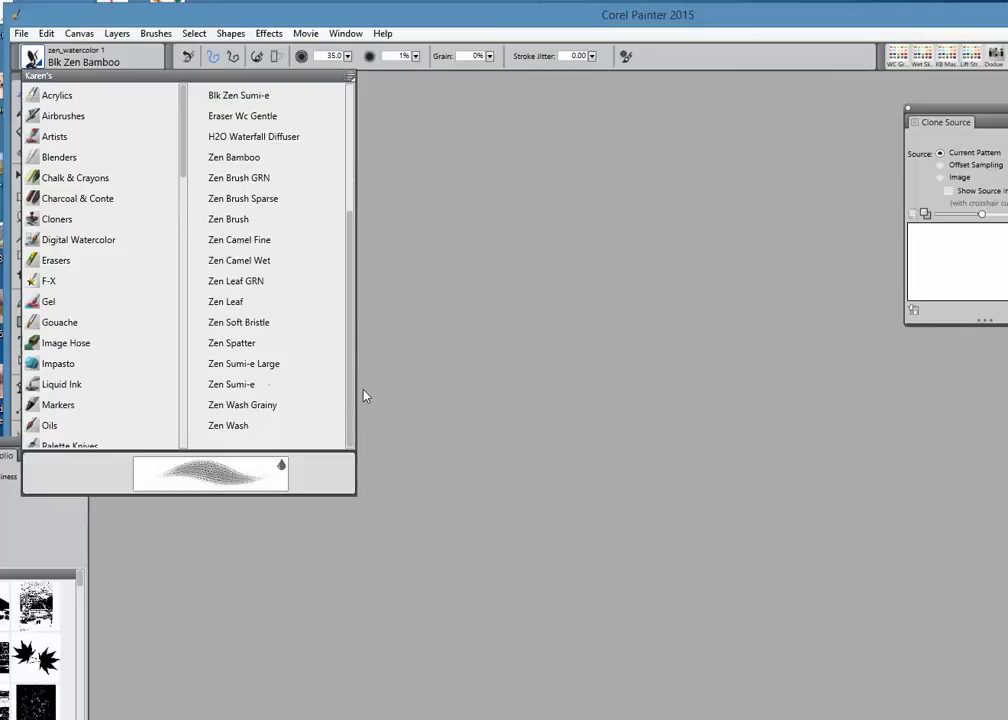
click(524, 296)
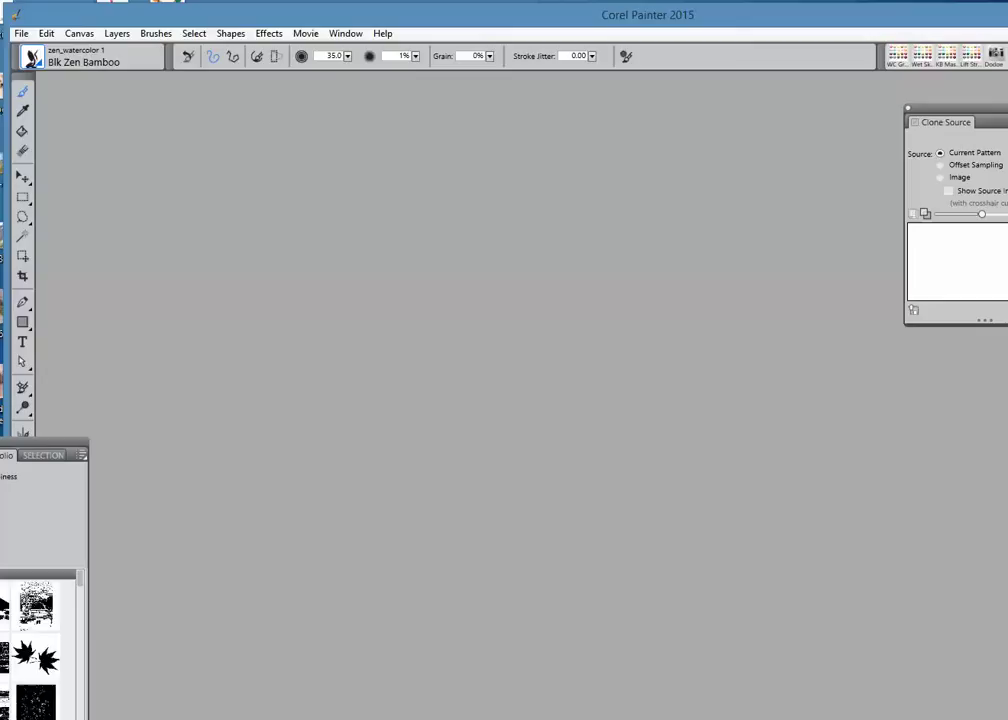
key(super+d)
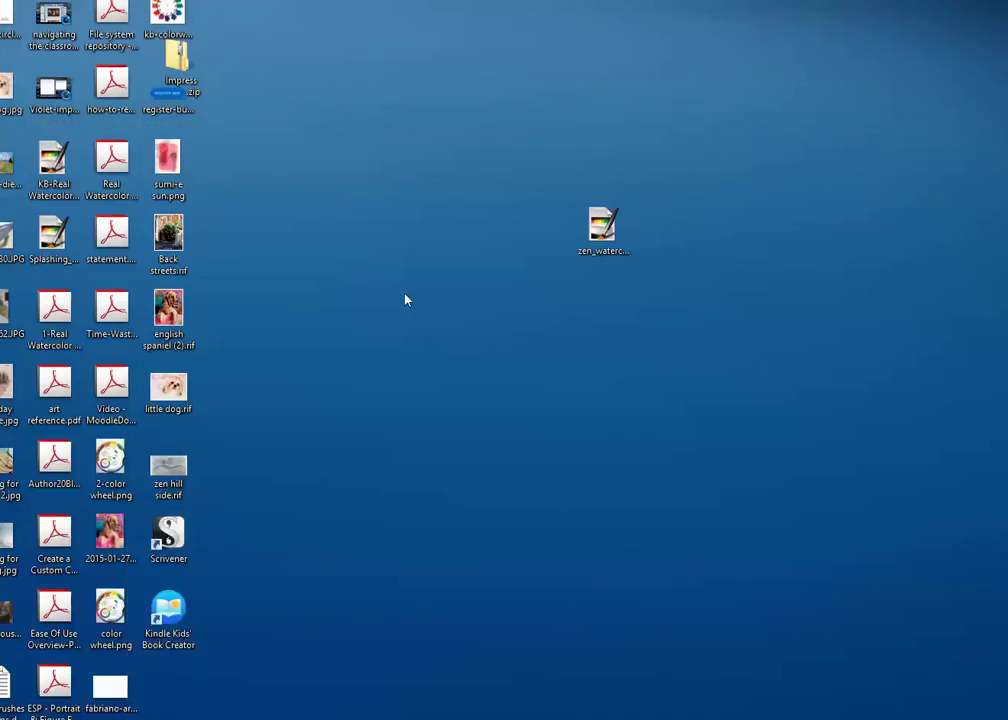
- Place Impress Brush.zip in an open desktop spot and review its four brush files
mouse_move(178, 60)
mouse_down()
mouse_move(160, 64)
mouse_move(252, 157)
mouse_move(254, 213)
mouse_up()
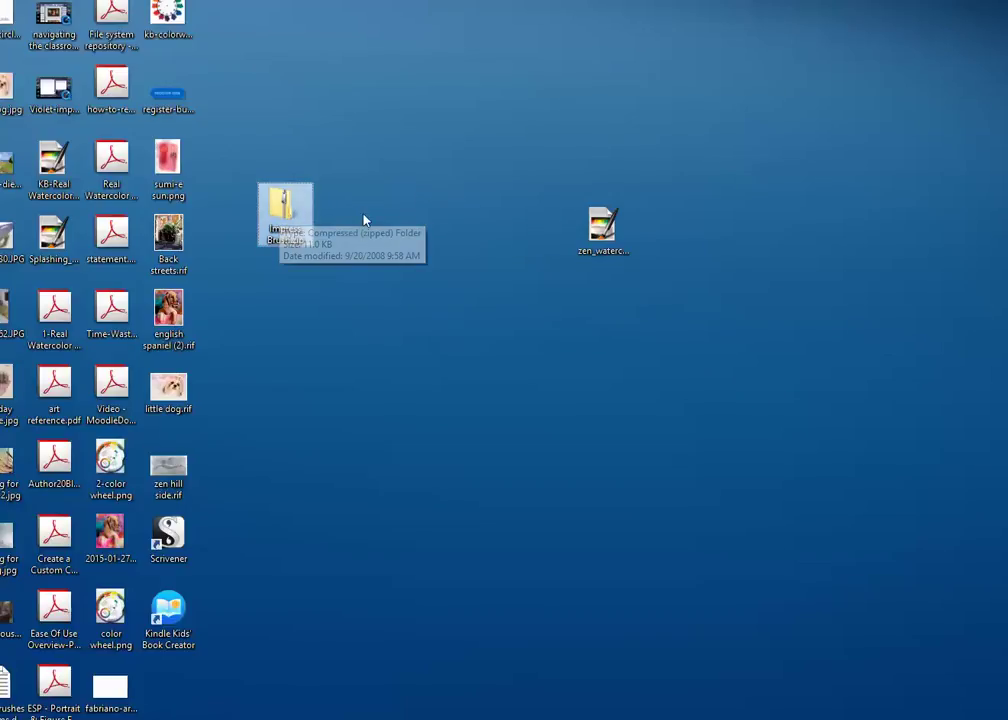
double_click(275, 228)
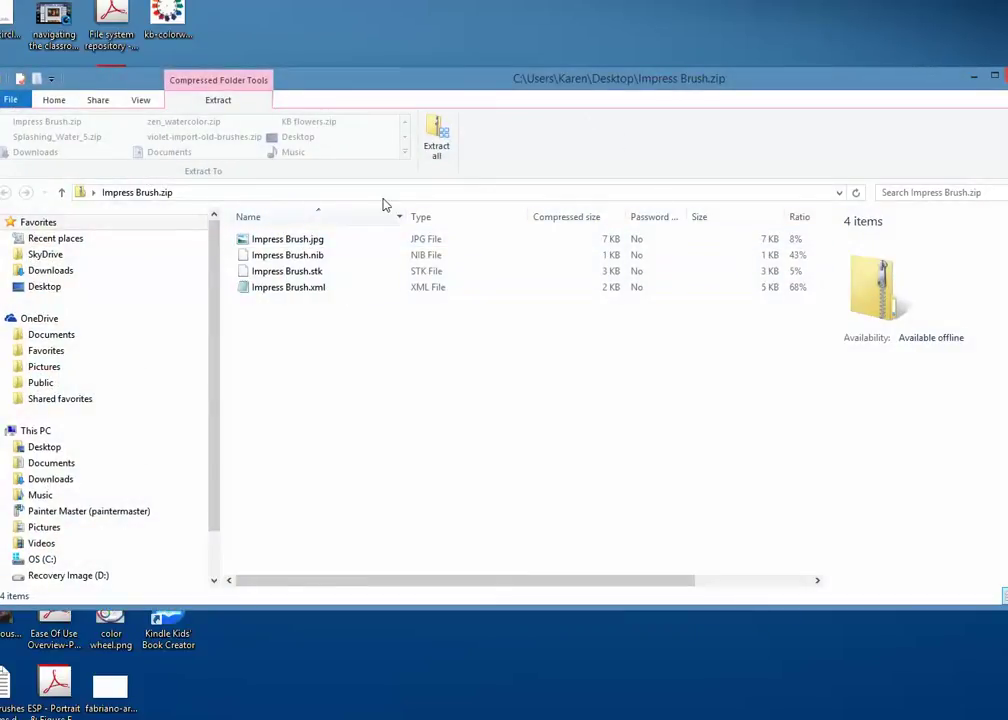
key(alt+F4)
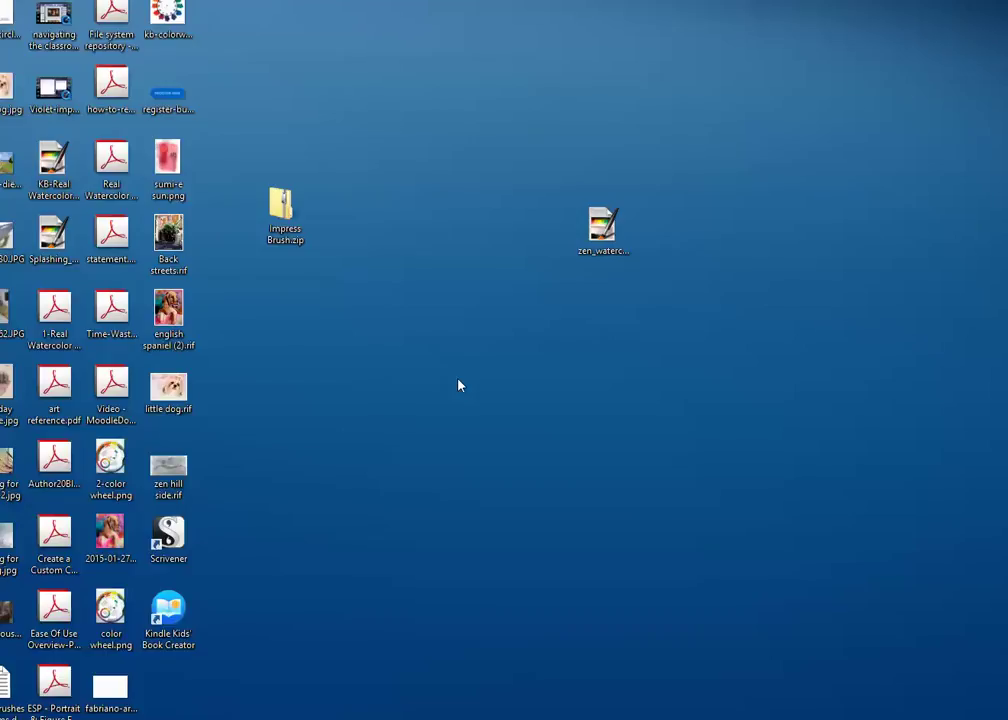
- Move the zen_watercolor.brushcategory icon to the desktop middle beside Impress Brush.zip
drag(603, 240, 460, 295)
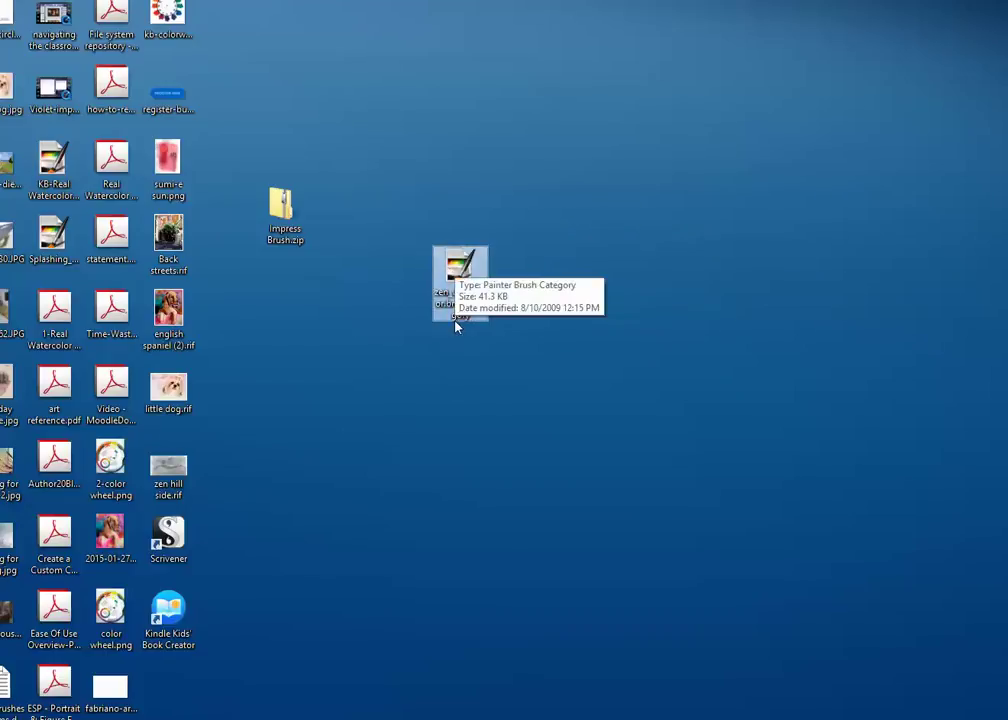
drag(456, 310, 285, 207)
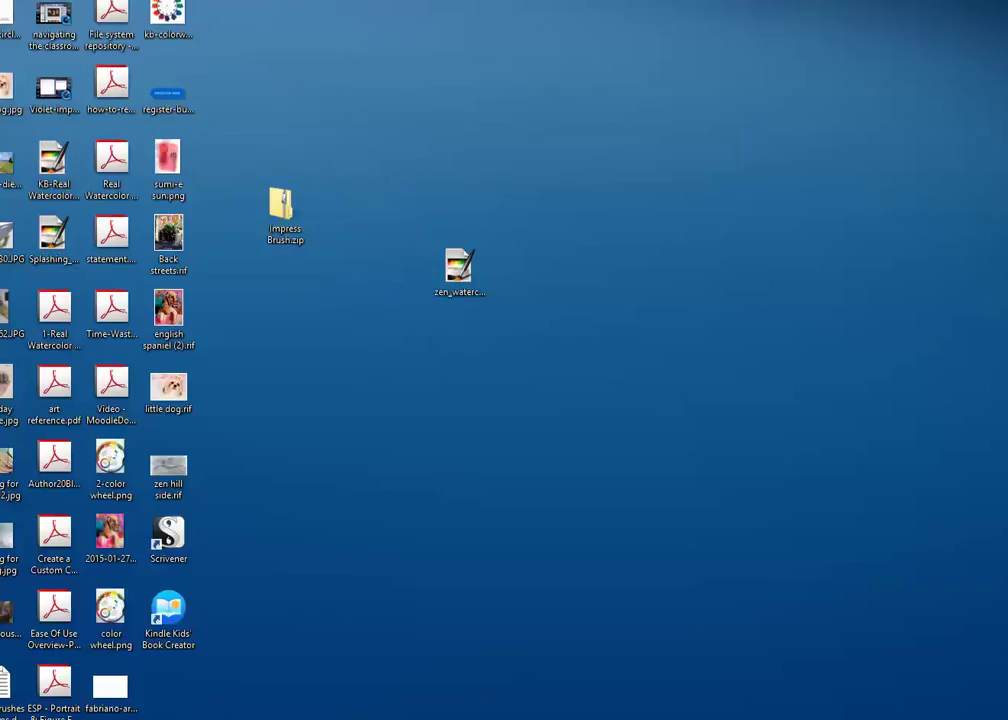
- Put John'sBrushes.zip on the desktop, inspect its Content folder, then add Skip's Watercolors.zip
mouse_move(0, 430)
mouse_down()
mouse_move(299, 430)
mouse_move(641, 388)
mouse_up()
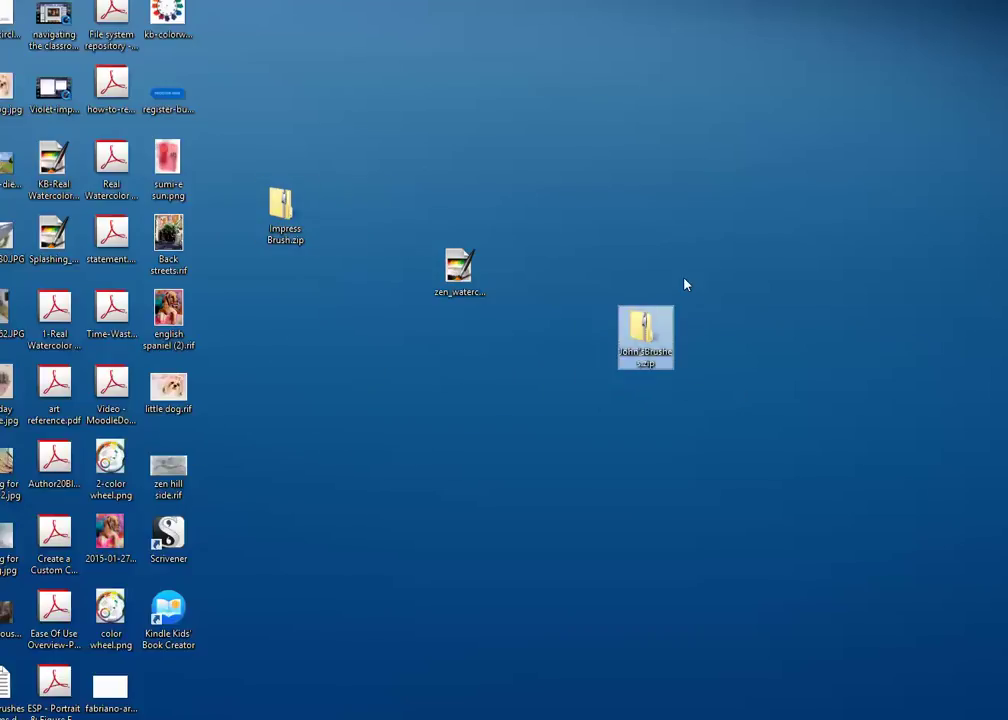
double_click(645, 343)
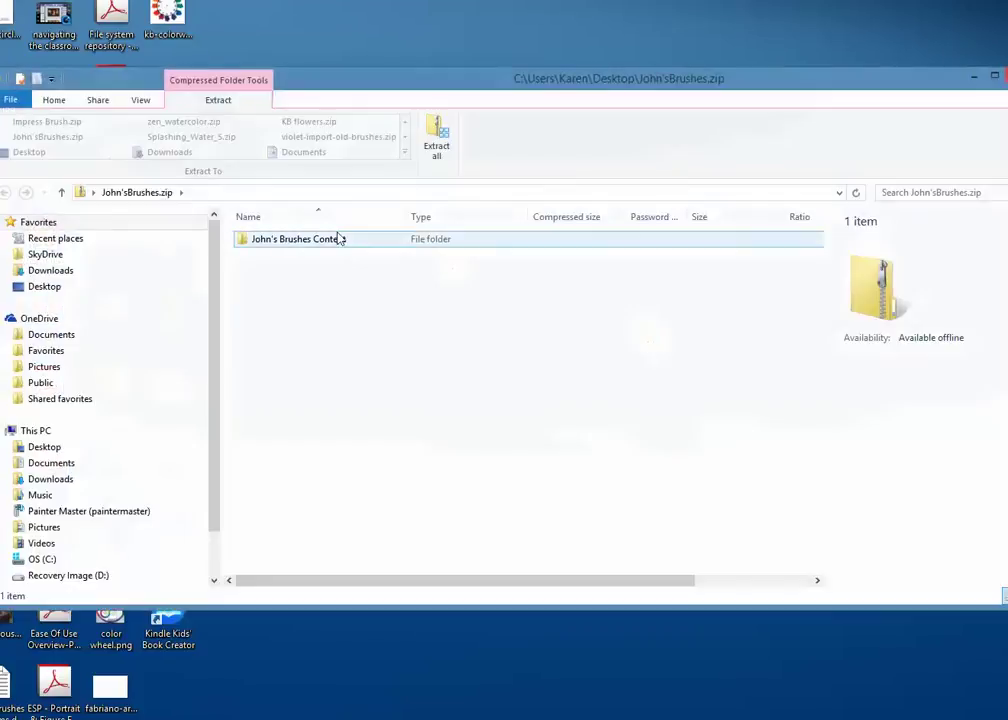
double_click(310, 245)
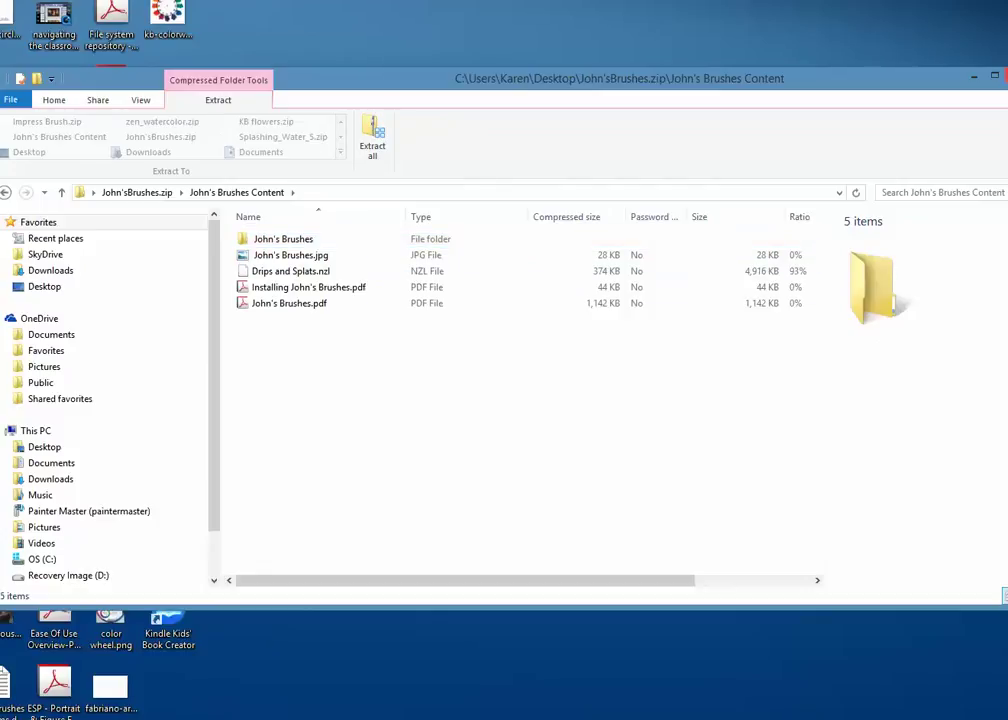
key(alt+F4)
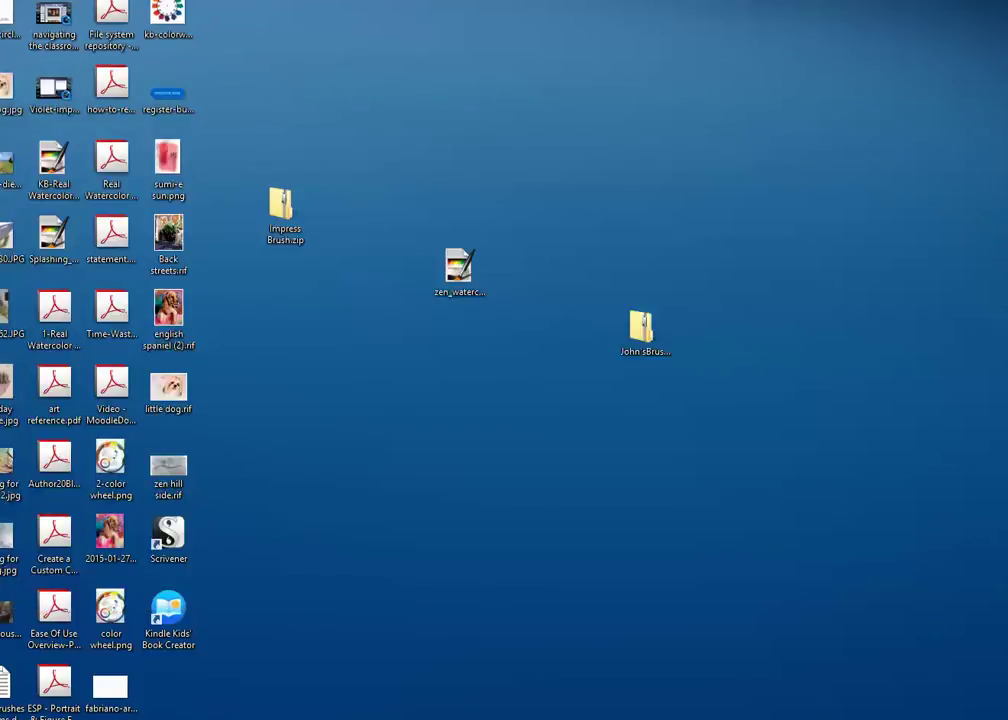
drag(0, 480, 472, 450)
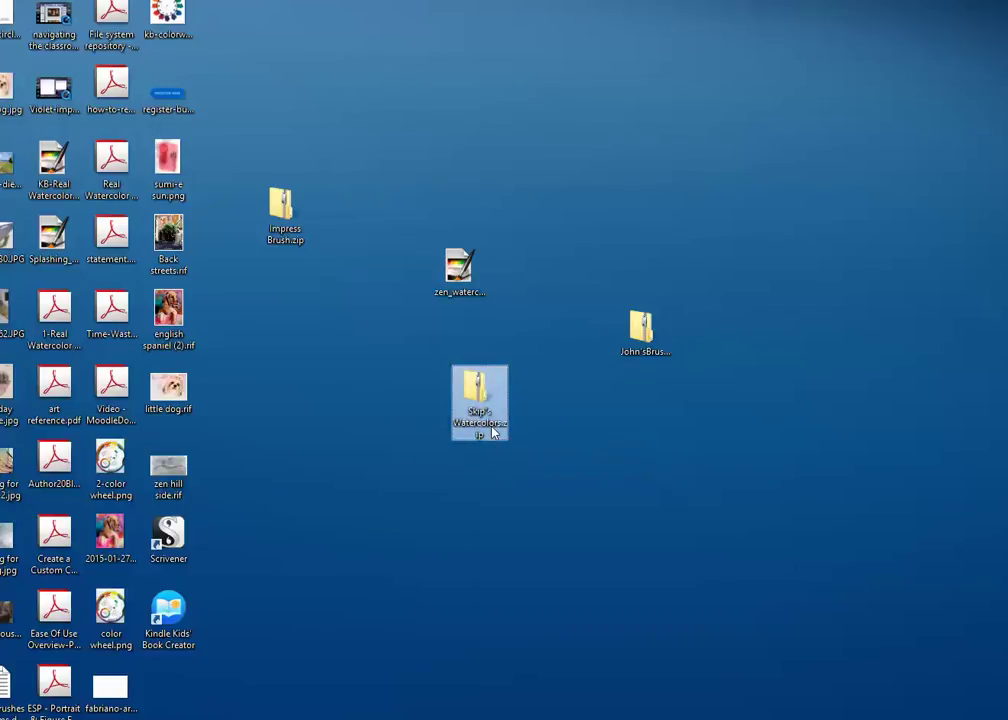
- Rename the zip to Skip's Watercolors.brushlibrary and place it beside zen_watercolor
right_click(492, 432)
click(374, 699)
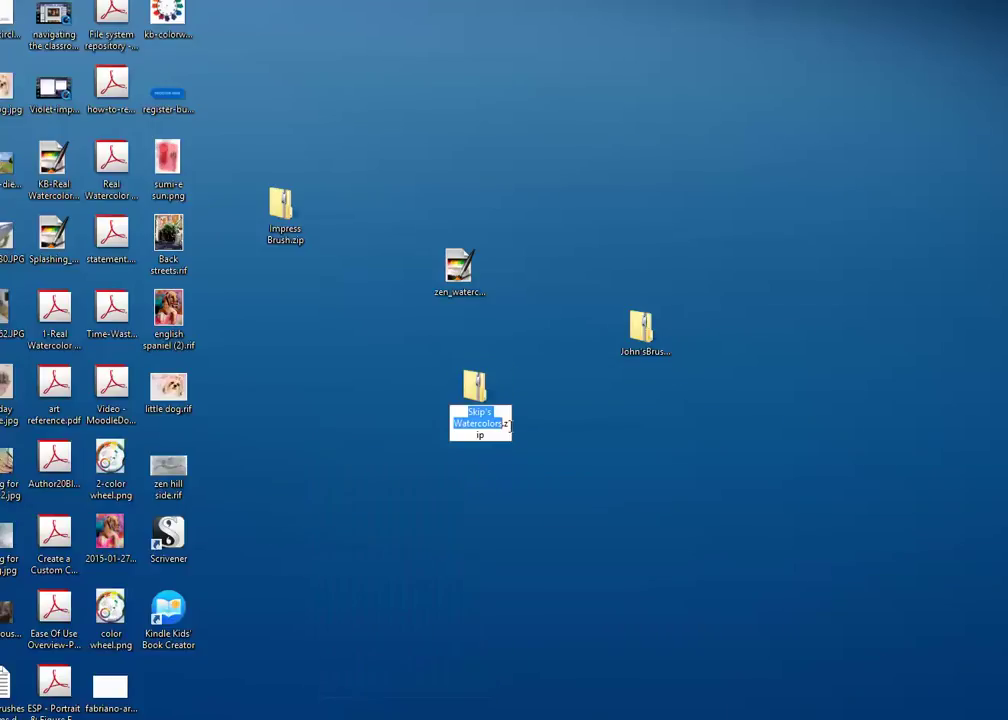
double_click(510, 433)
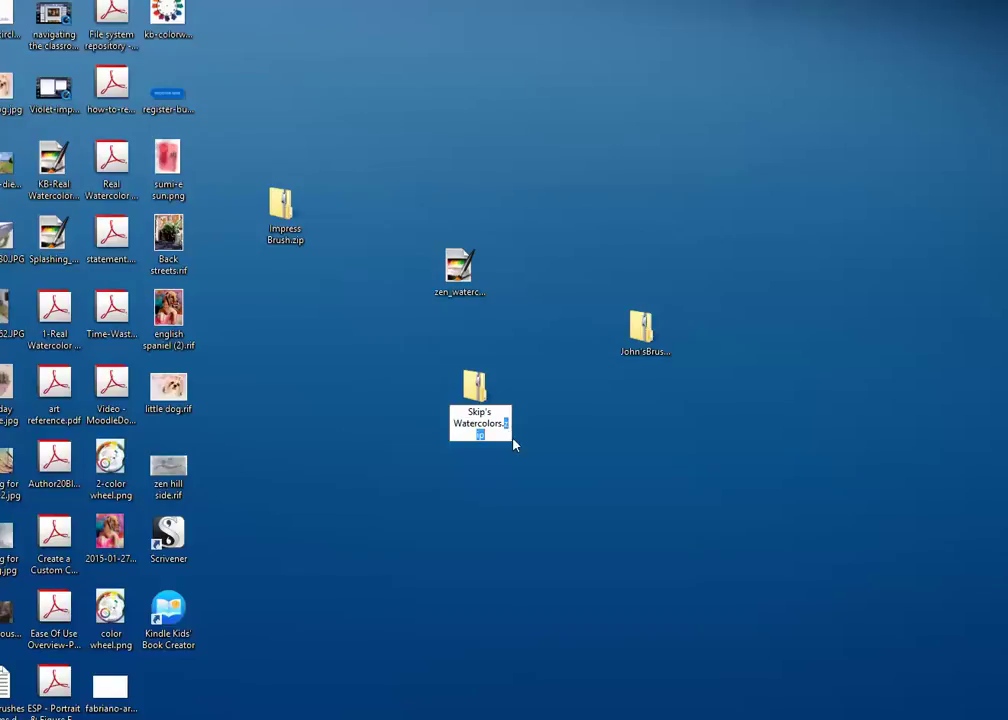
text(brush)
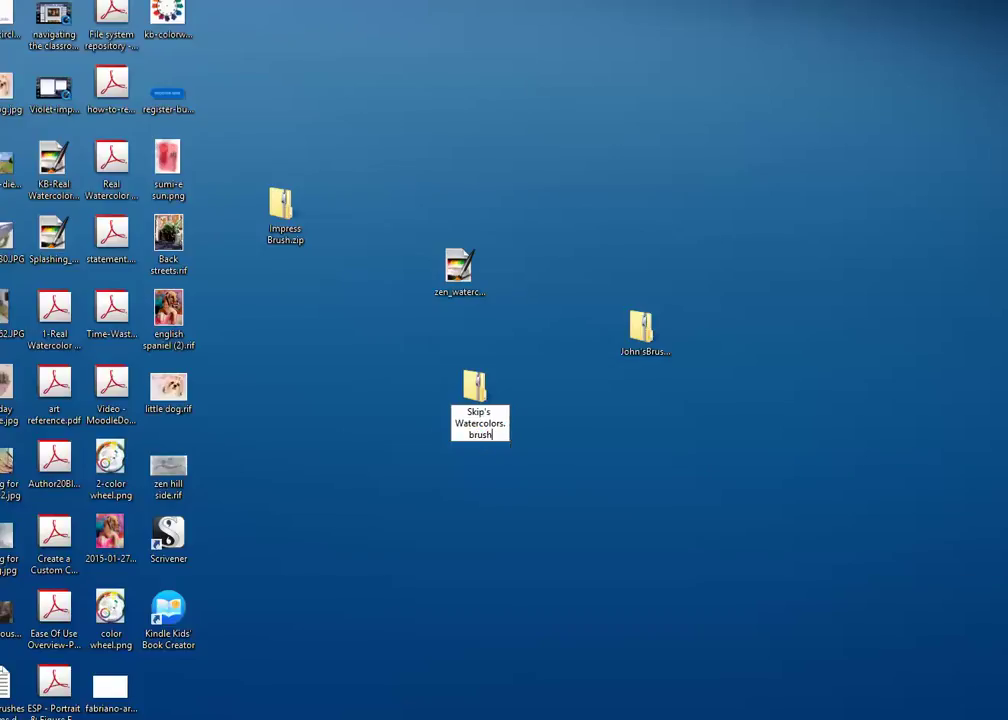
text(library)
key(Return)
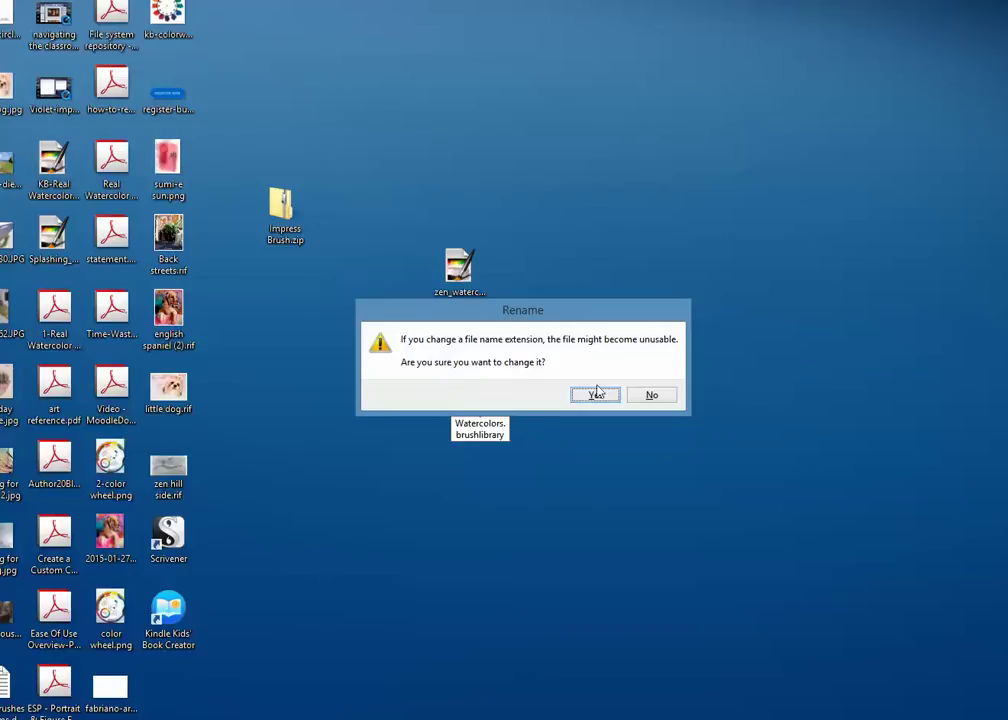
click(596, 395)
mouse_move(495, 405)
mouse_down()
mouse_move(798, 318)
mouse_move(788, 363)
mouse_up()
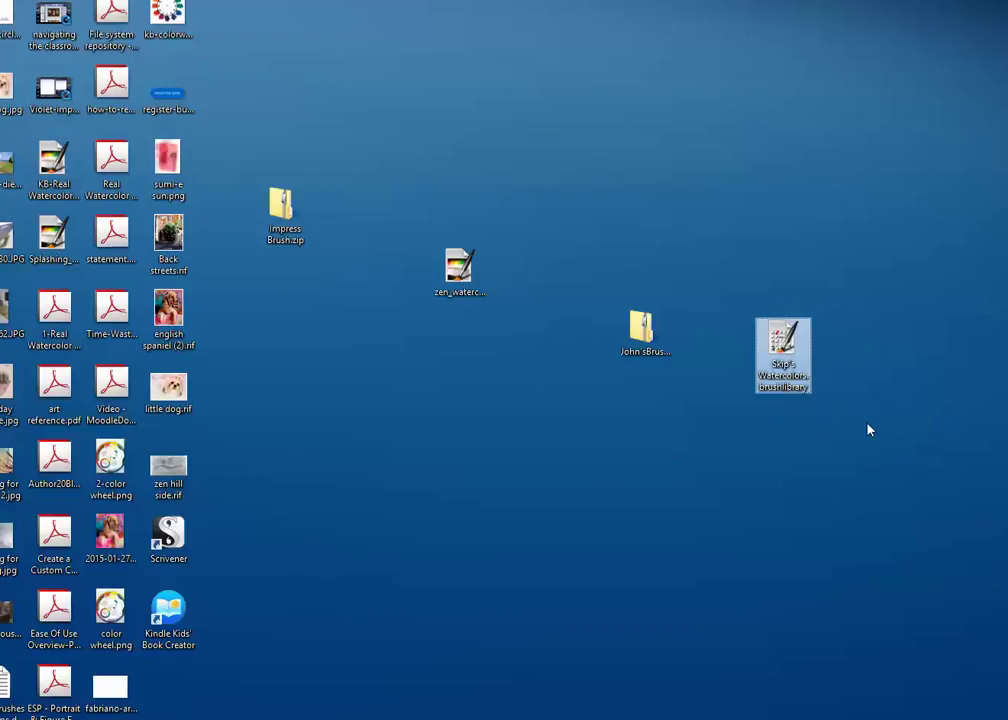
drag(812, 380, 382, 263)
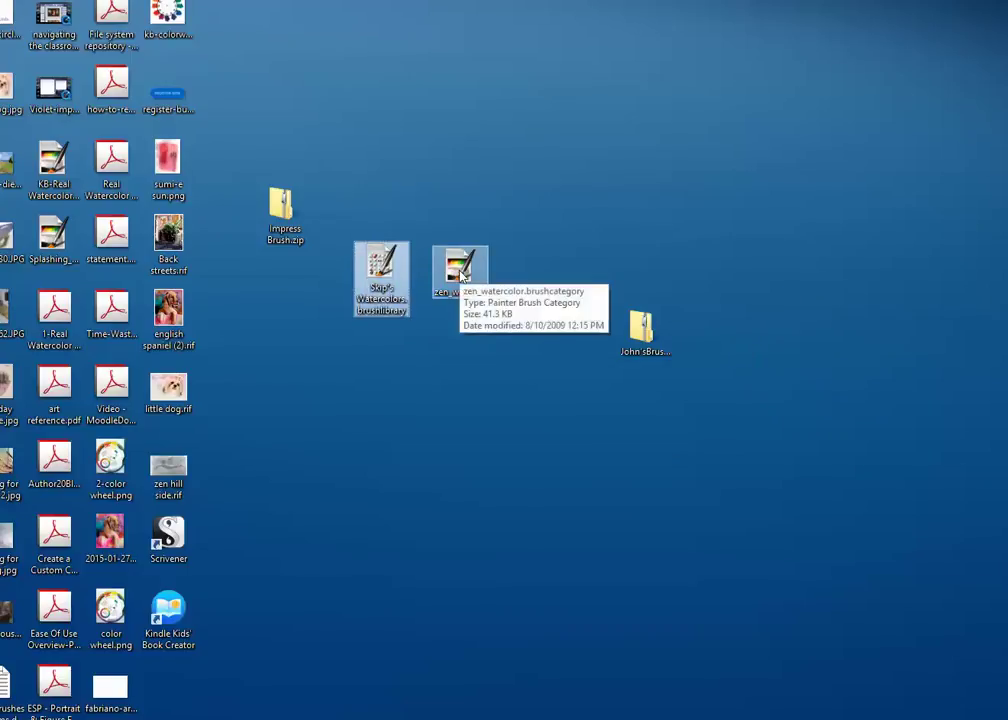